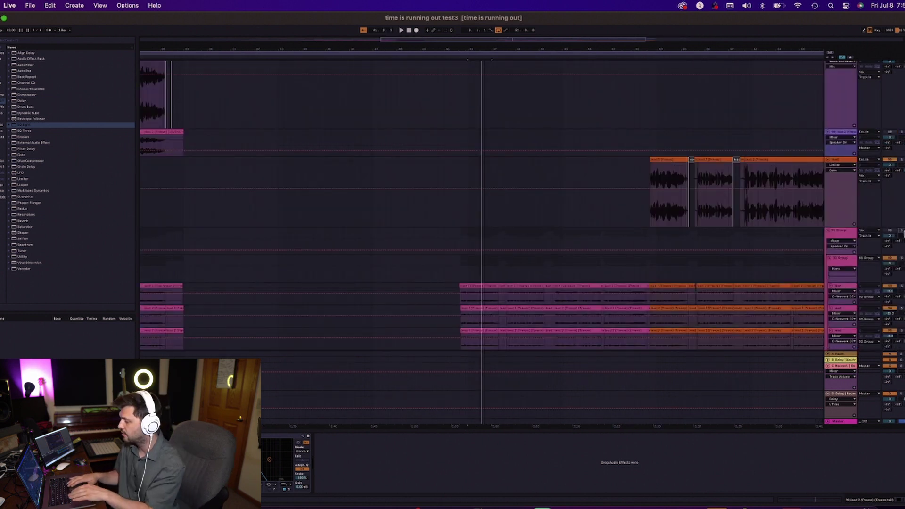
Play the section and compare how it sounds with the background vocal group track switched on and off
key("space")
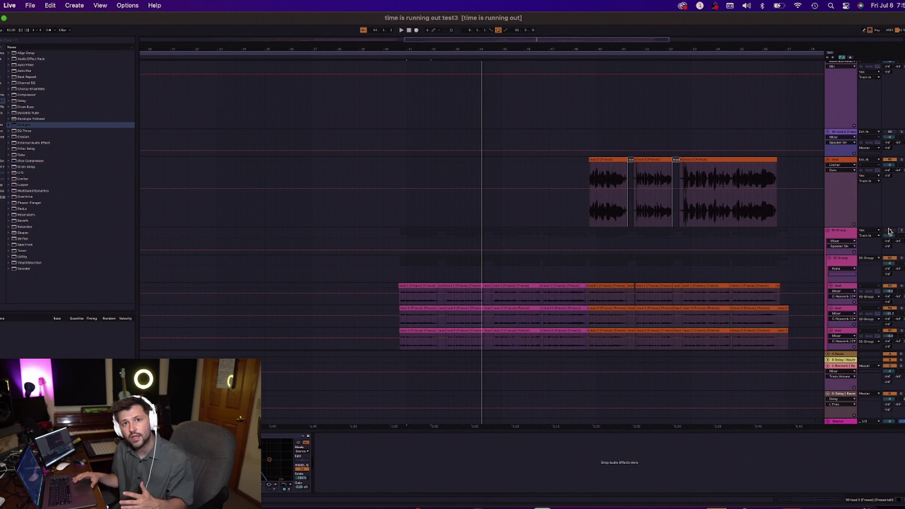
key("space")
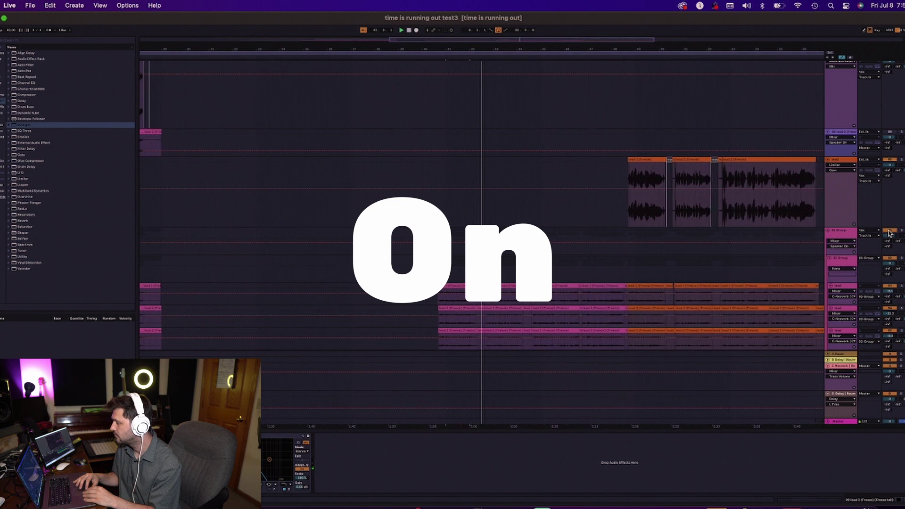
left_click(889, 231)
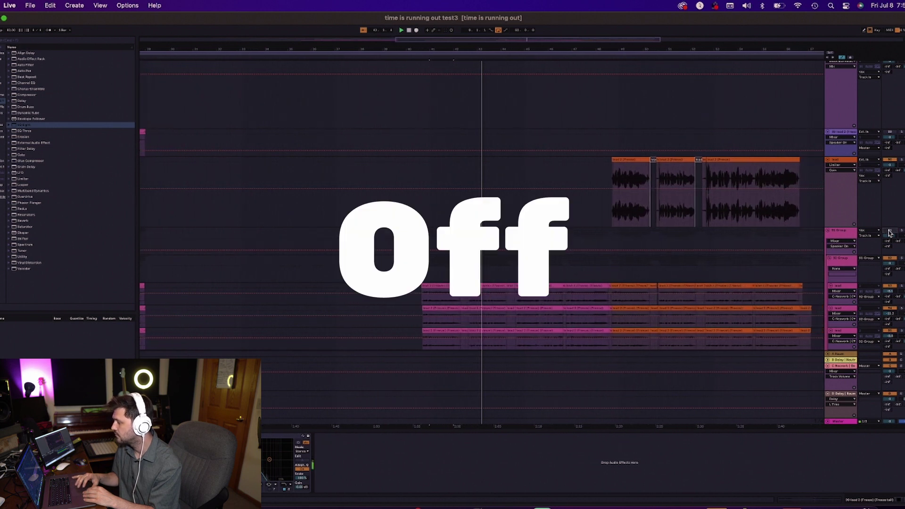
left_click(889, 231)
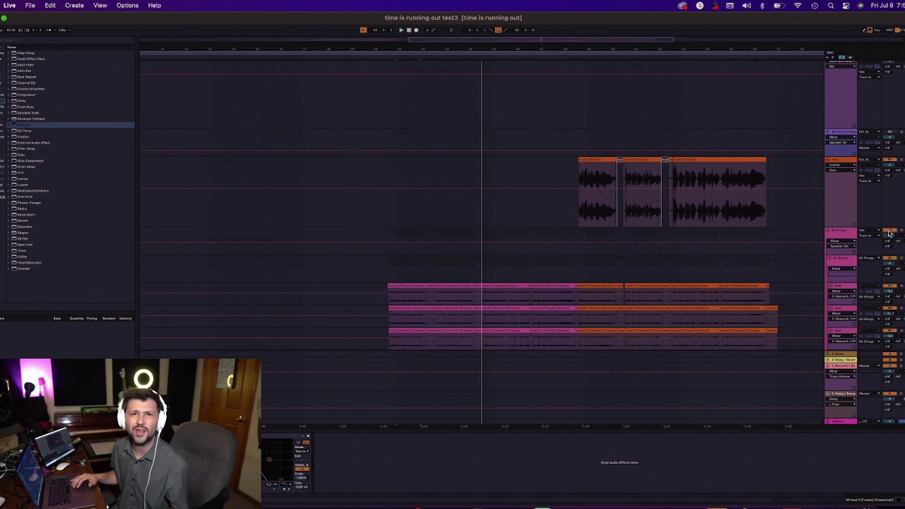
Look through the arrangement's lead vocals, background vocal group and vocoder MIDI track to examine how the vocals are laid out
scroll(862, 207, "up", 5)
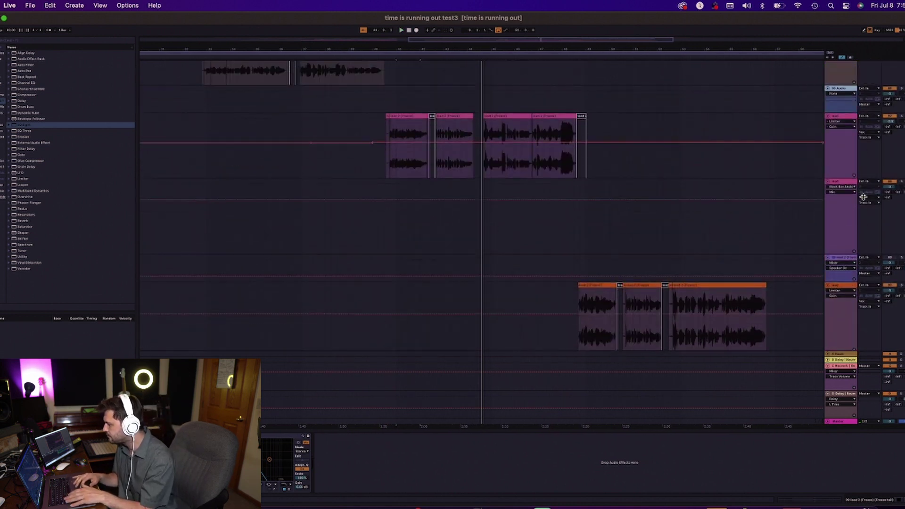
key("alt+u")
key("alt+u")
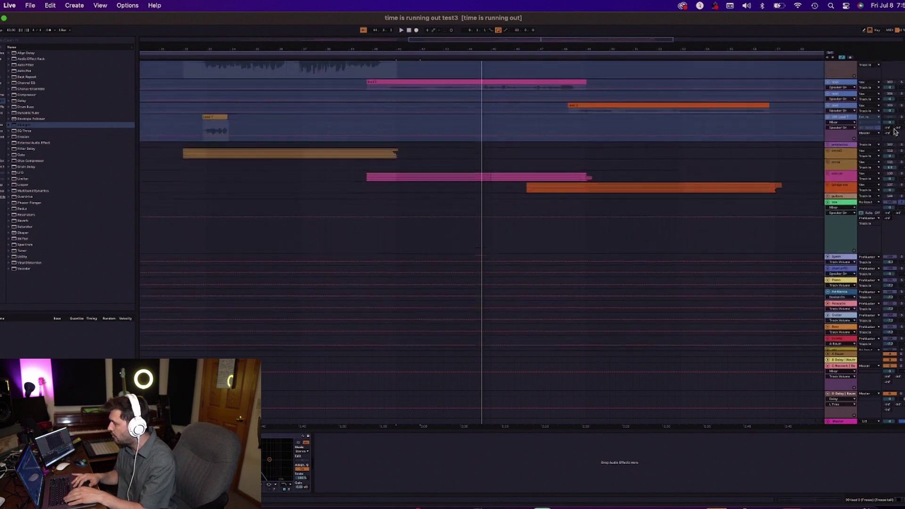
scroll(898, 134, "up", 5)
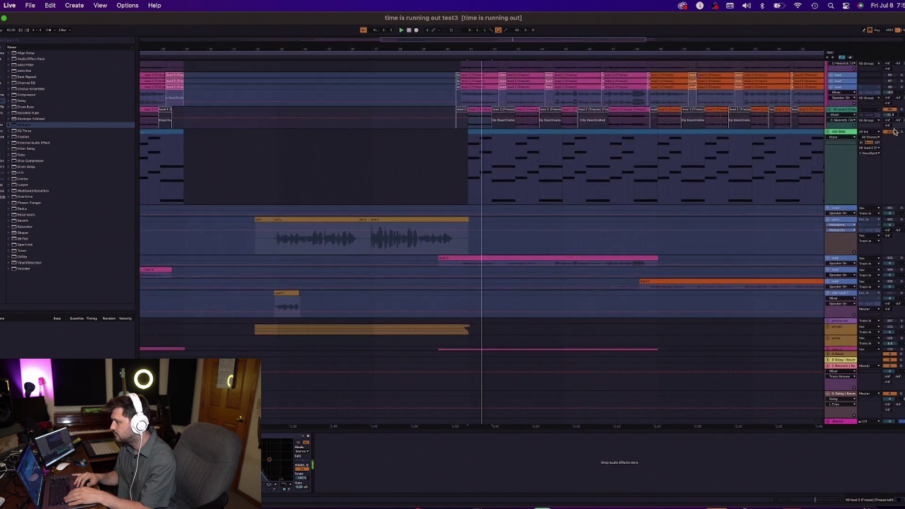
scroll(898, 133, "up", 2)
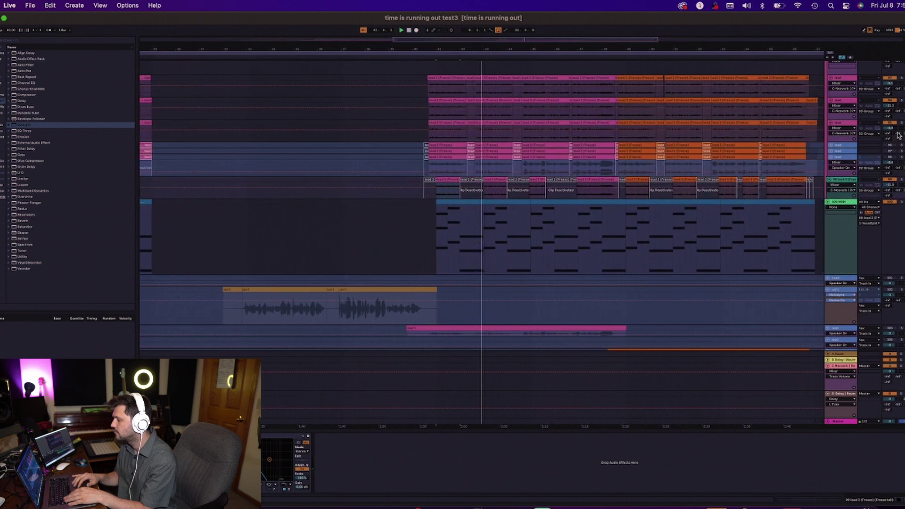
scroll(898, 134, "up", 7)
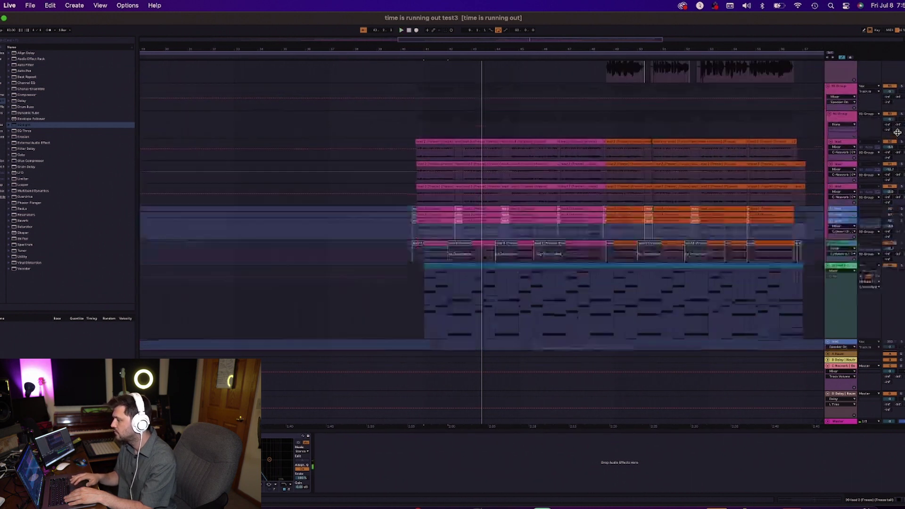
scroll(714, 174, "up", 5)
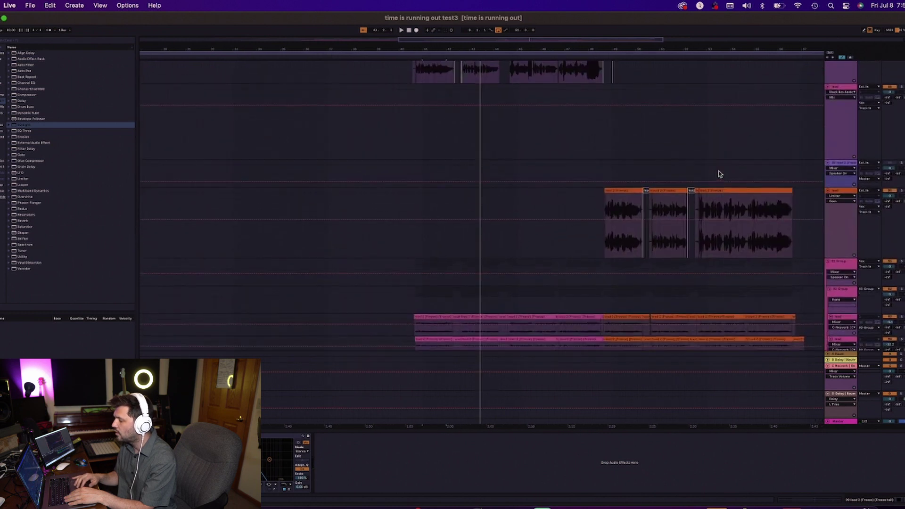
scroll(719, 174, "up", 5)
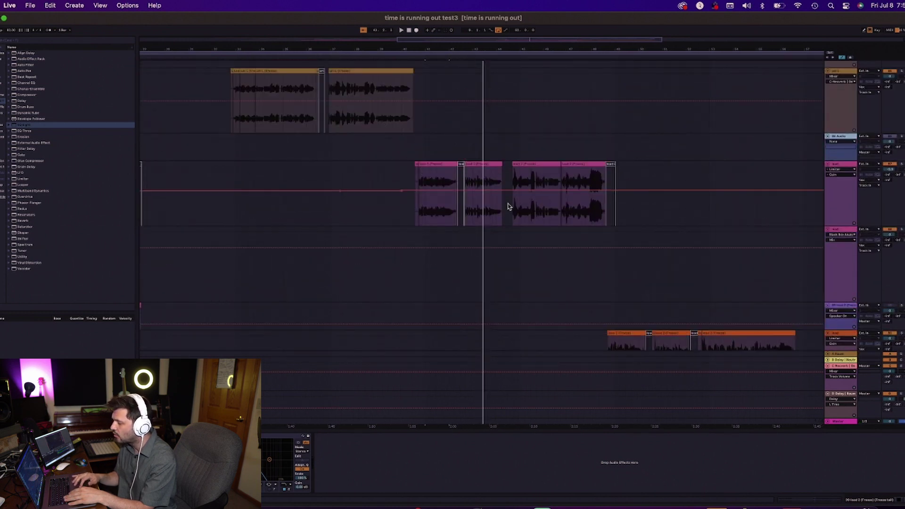
scroll(507, 205, "down", 11)
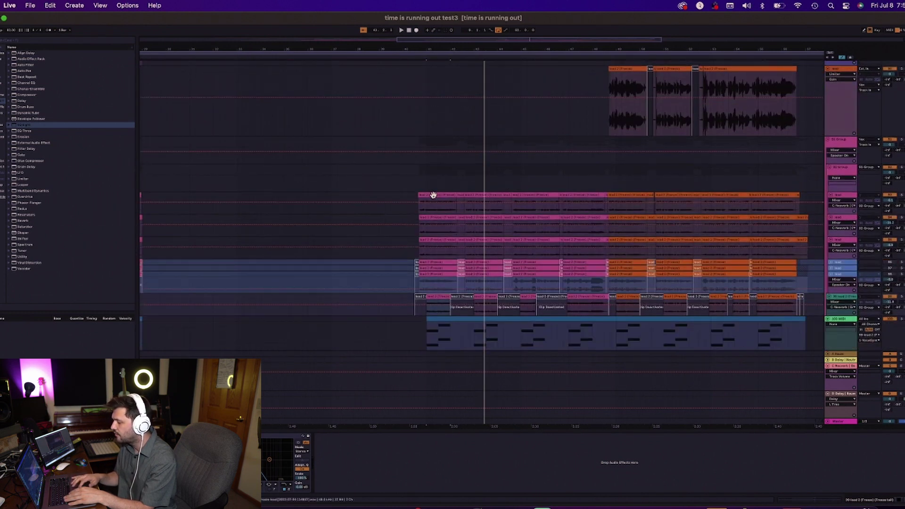
Unfreeze the three frozen lead tracks beneath the upper three lead copies in the background vocal group
left_click(431, 194)
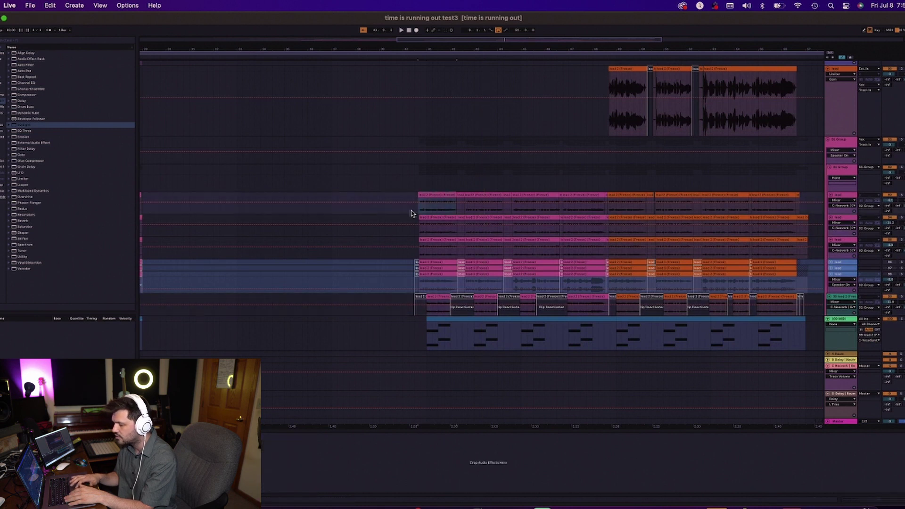
left_click(426, 262)
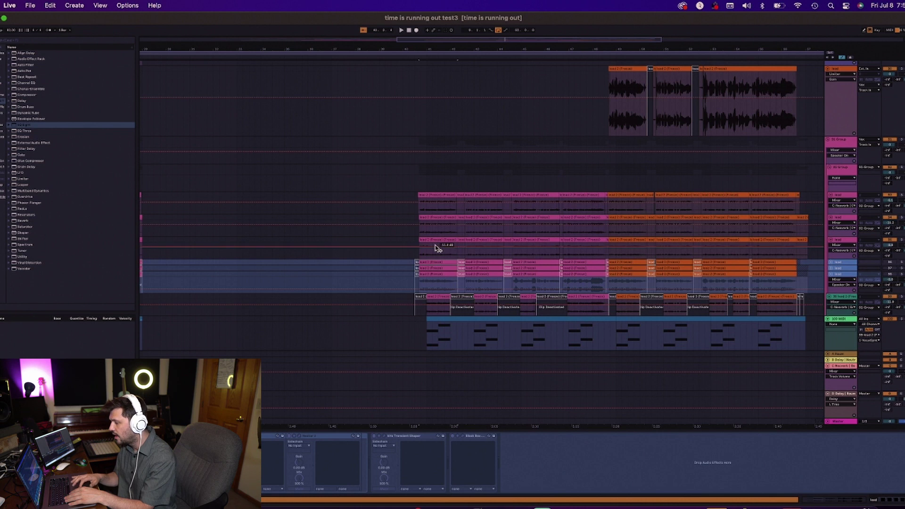
left_click(450, 195)
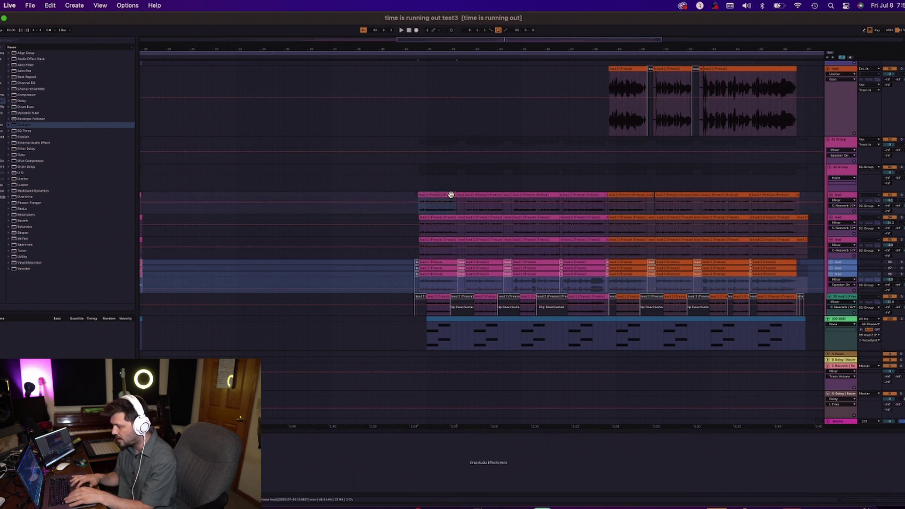
left_click(440, 261)
right_click(838, 265)
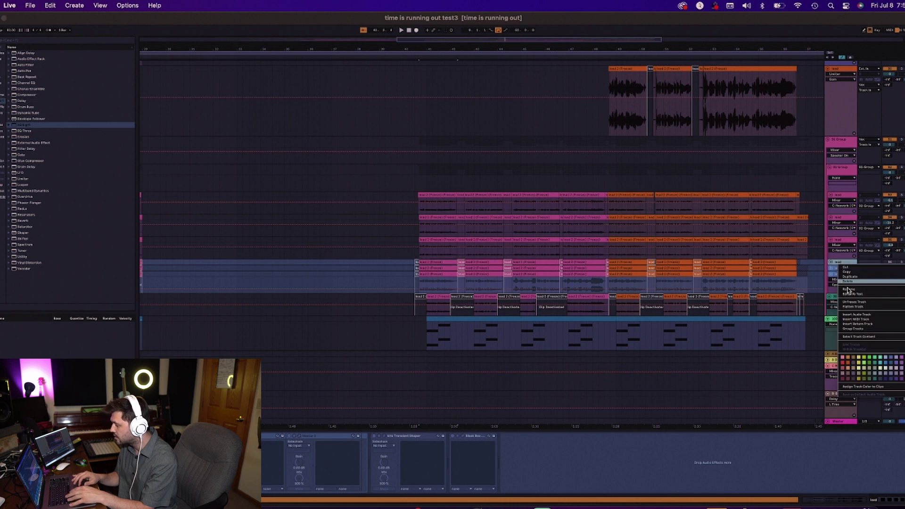
left_click(860, 303)
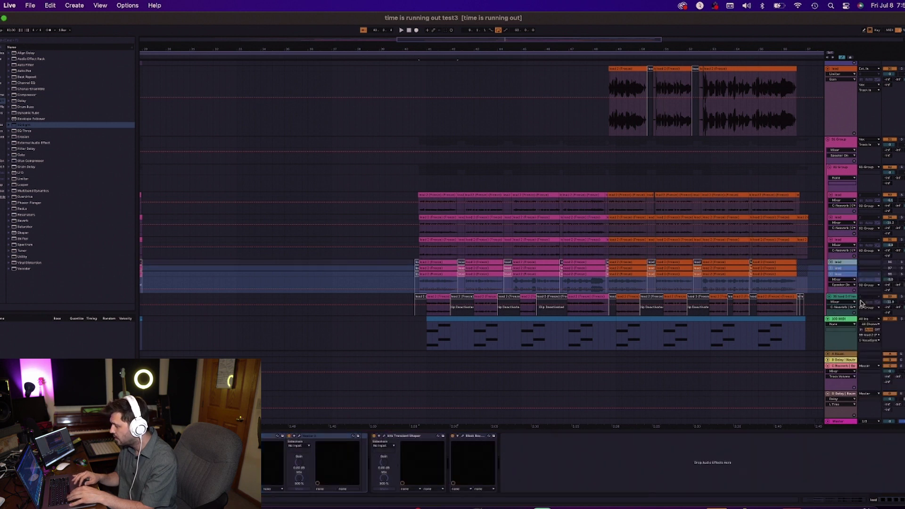
right_click(845, 275)
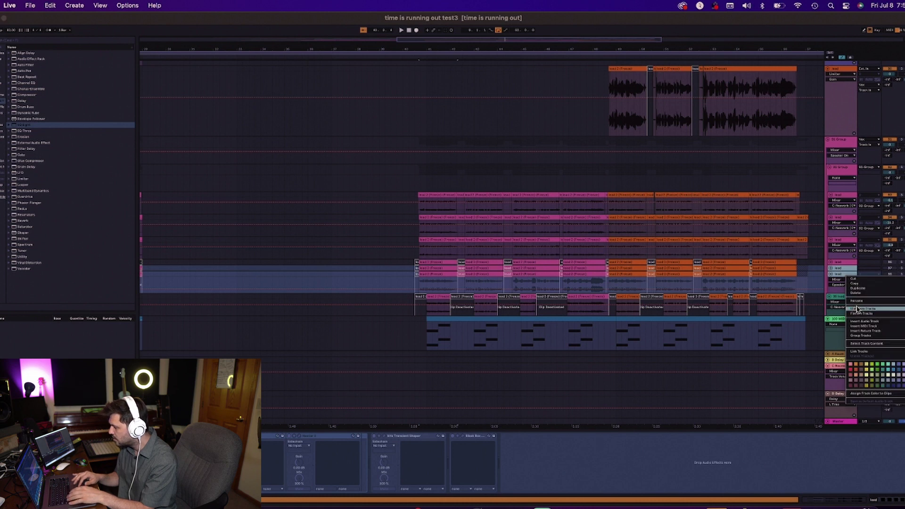
left_click(863, 308)
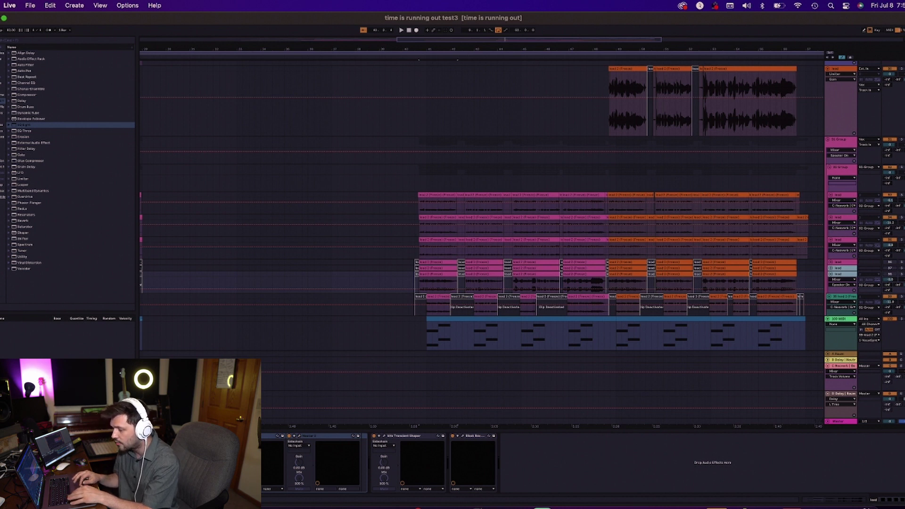
Open Nectar from the selected lead tracks, inspect its Pitch and Harmony modules, and close the plug-in window
left_click(299, 438)
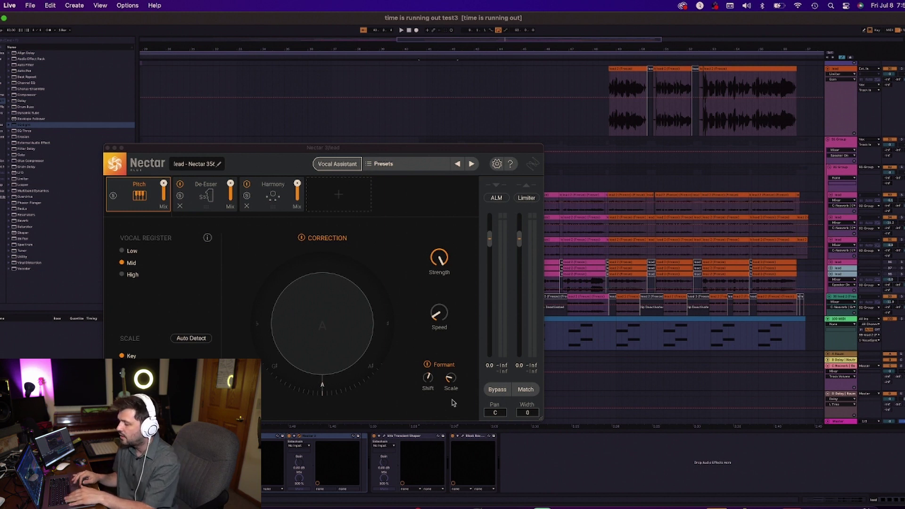
mouse_move(431, 379)
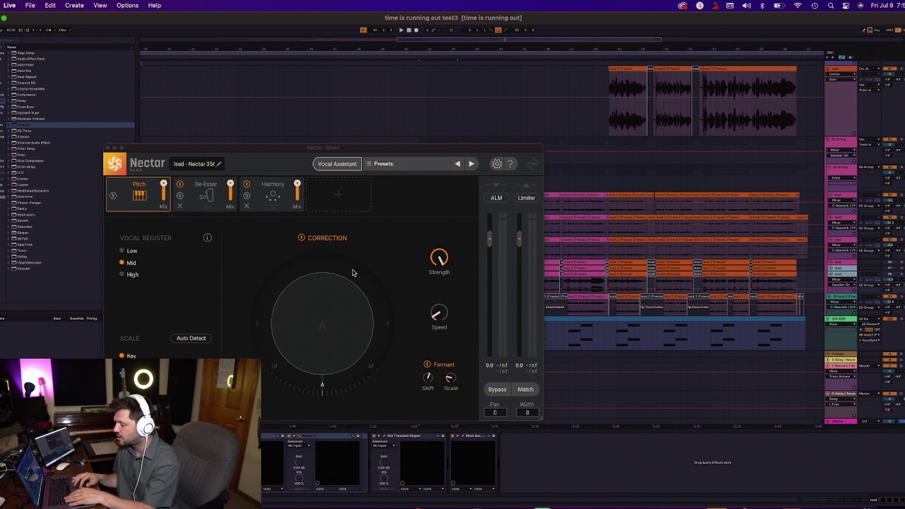
left_click(251, 195)
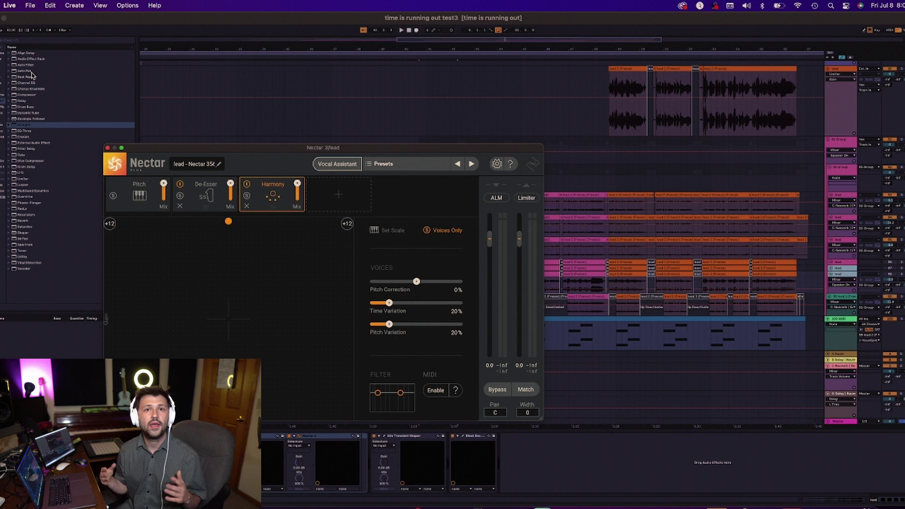
key("super+alt+p")
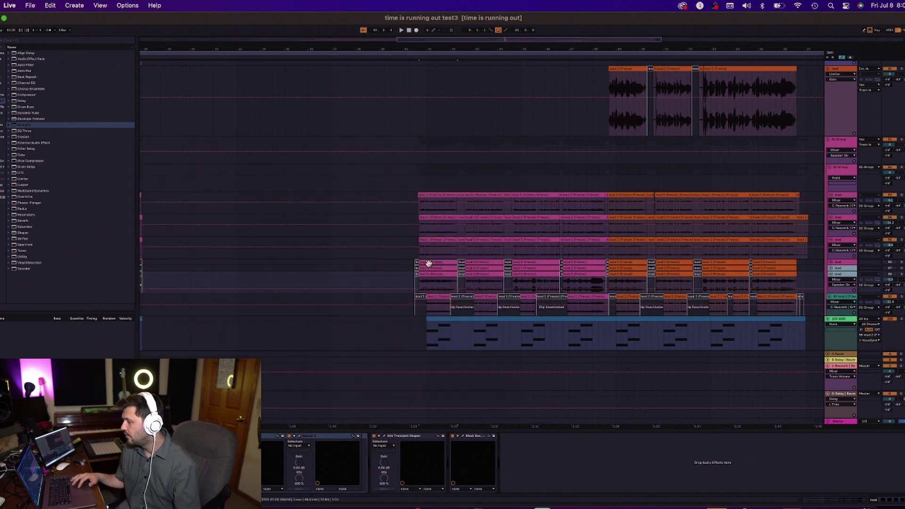
Inspect the Harmony voice settings of Nectar on the uppermost unfrozen lead track, and close the plug-in window
left_click(425, 263)
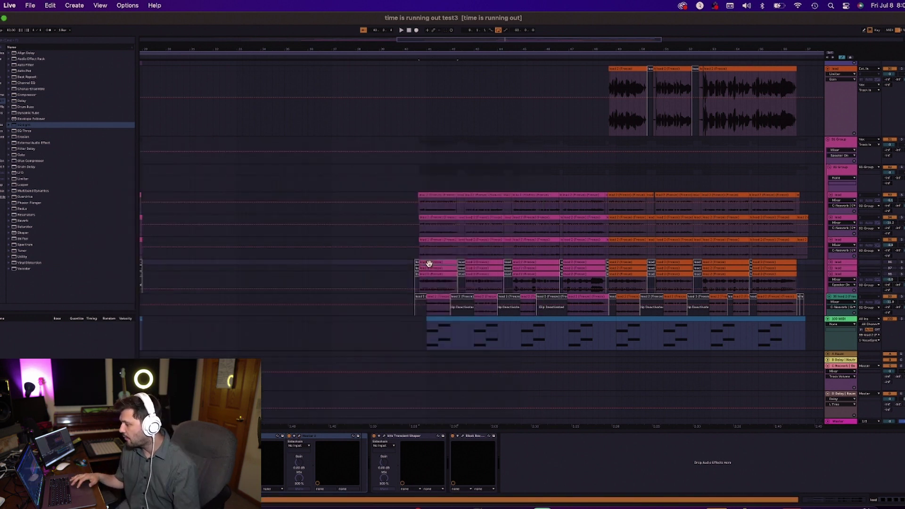
left_click(298, 437)
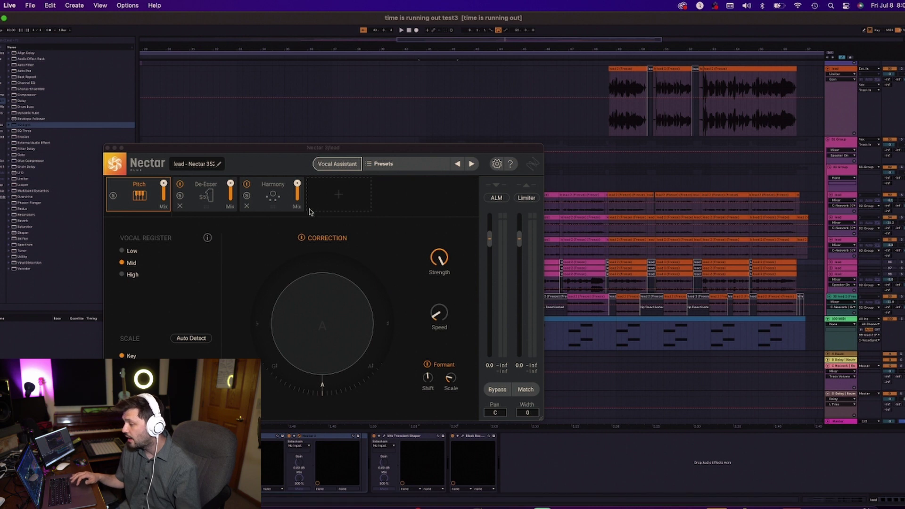
left_click(282, 207)
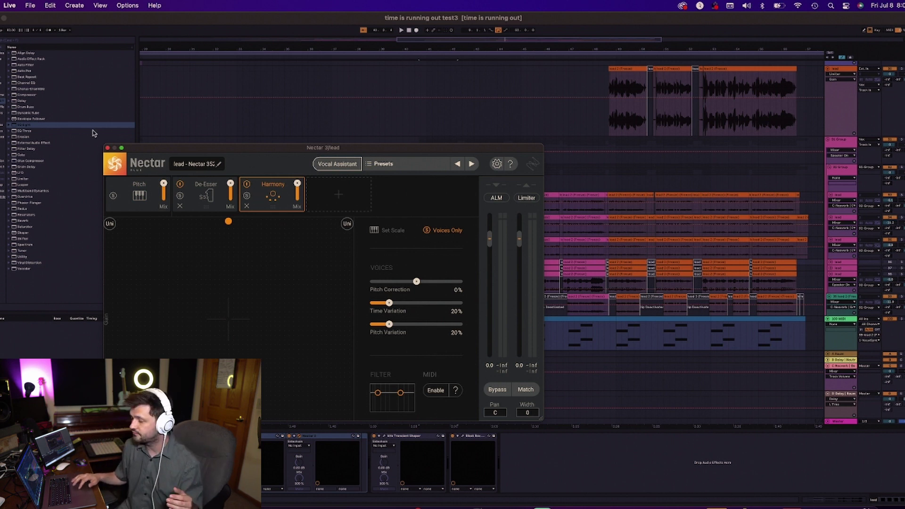
left_click(108, 149)
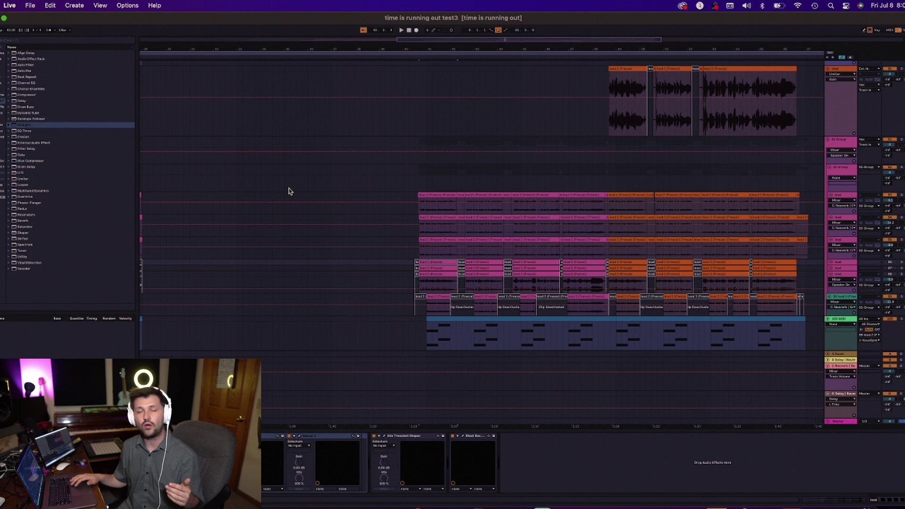
Open the MIDI clip beneath the vocoder vocal track and examine the notes of its chord progression up close
left_click(446, 301)
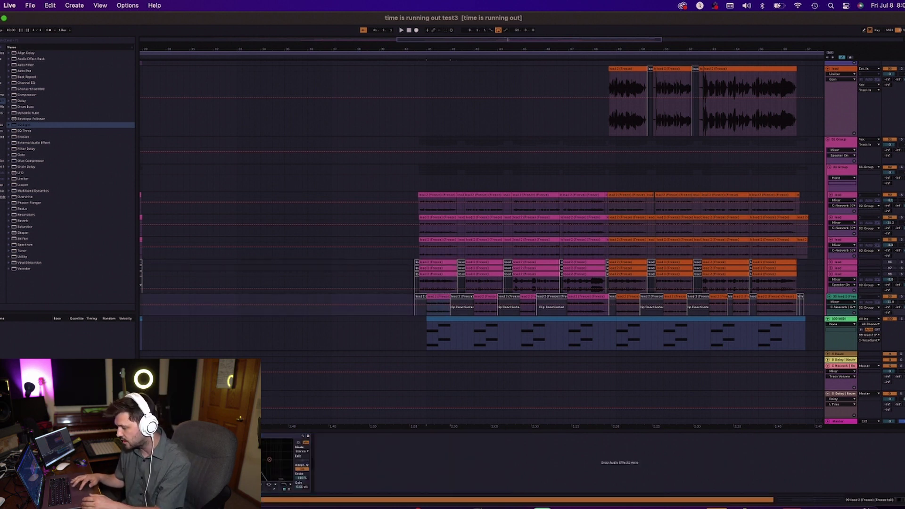
double_click(430, 325)
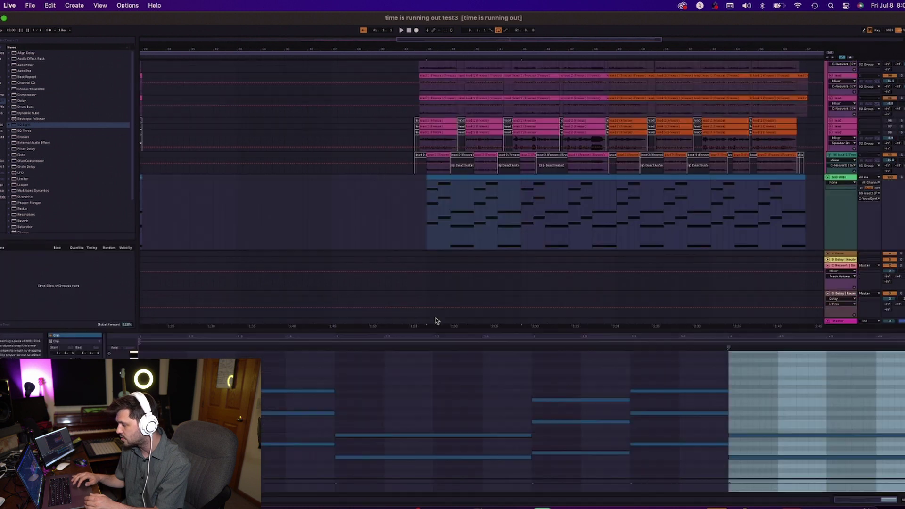
left_click_drag(222, 337, 205, 441)
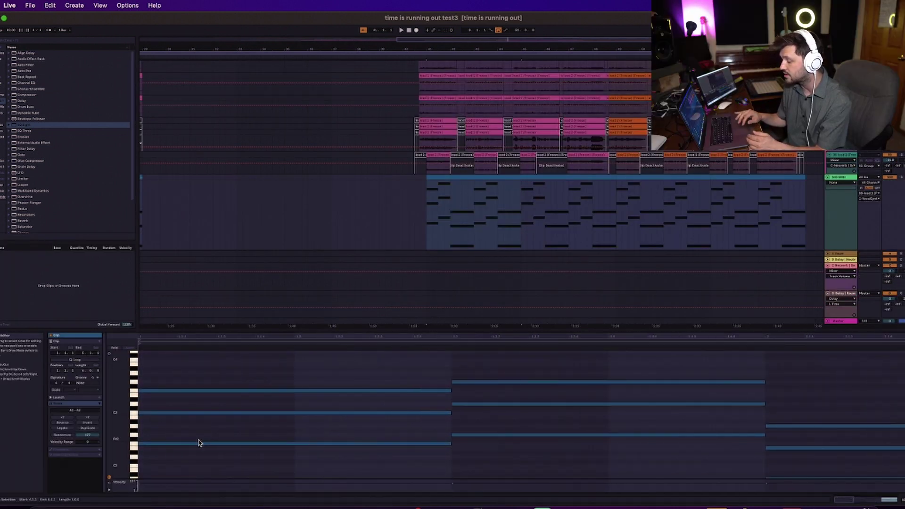
scroll(198, 443, "up", 2)
left_click_drag(133, 441, 124, 440)
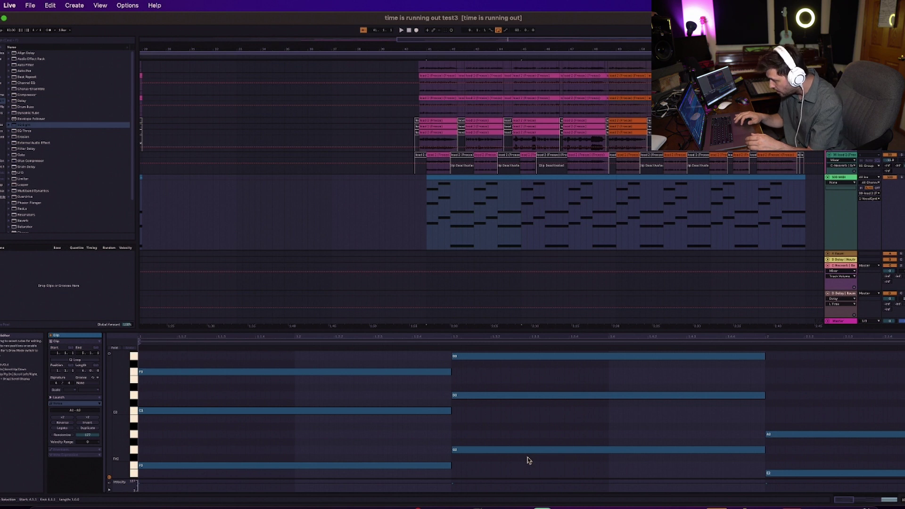
scroll(528, 463, "right", 10)
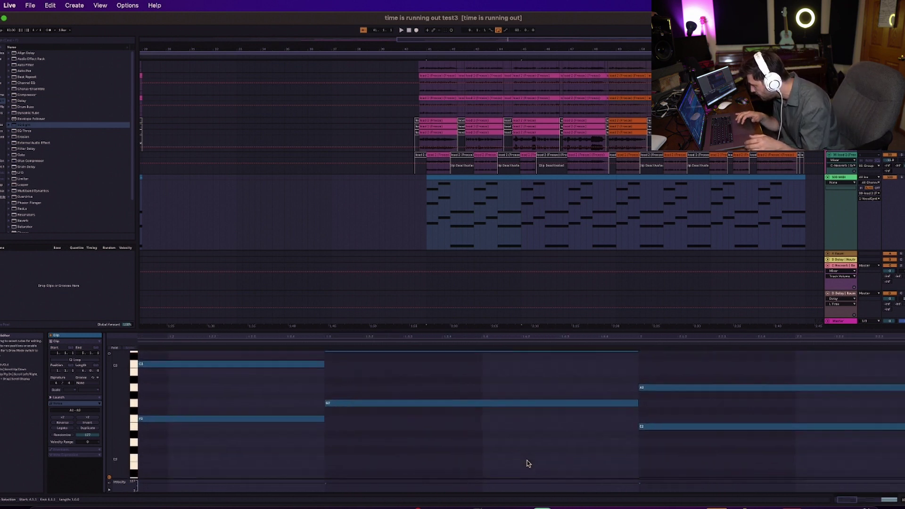
scroll(528, 463, "up", 3)
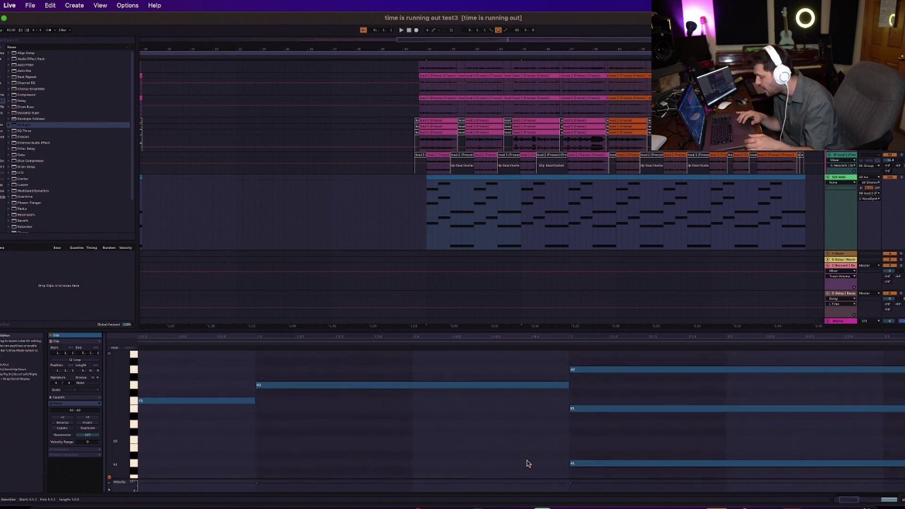
scroll(528, 463, "up", 3)
scroll(528, 463, "left", 3)
scroll(523, 462, "up", 4)
scroll(518, 461, "left", 4)
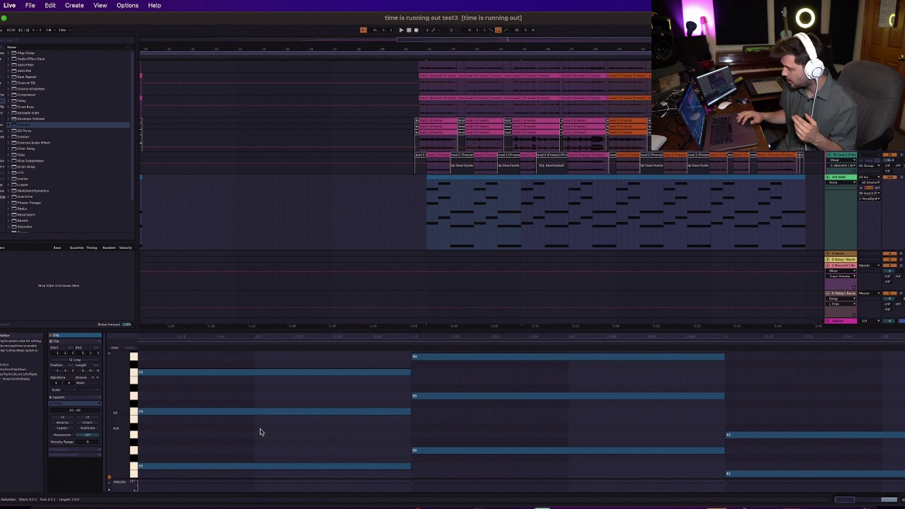
Try moving the highest note of the first vocoder chord down to the A below its C note, and audition the chord
left_click_drag(261, 373, 260, 443)
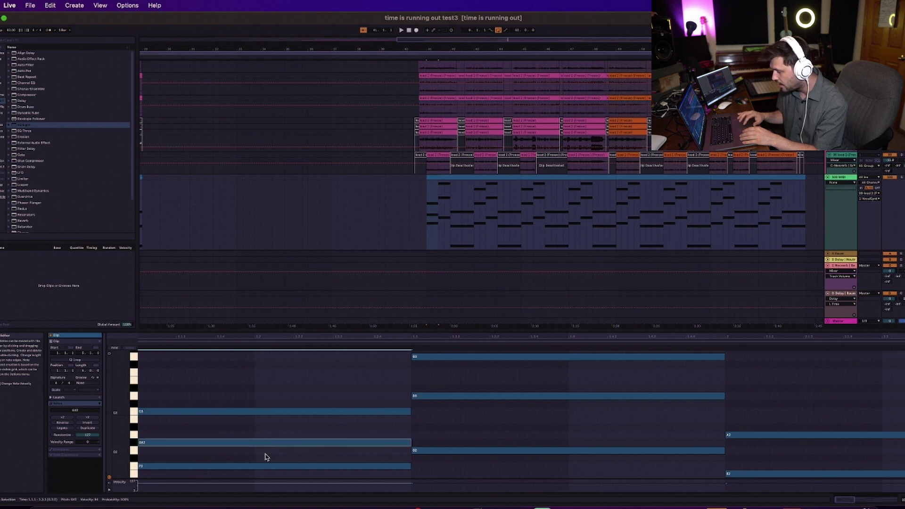
mouse_move(264, 443)
left_mouse_down()
mouse_move(266, 476)
mouse_move(263, 437)
left_mouse_up()
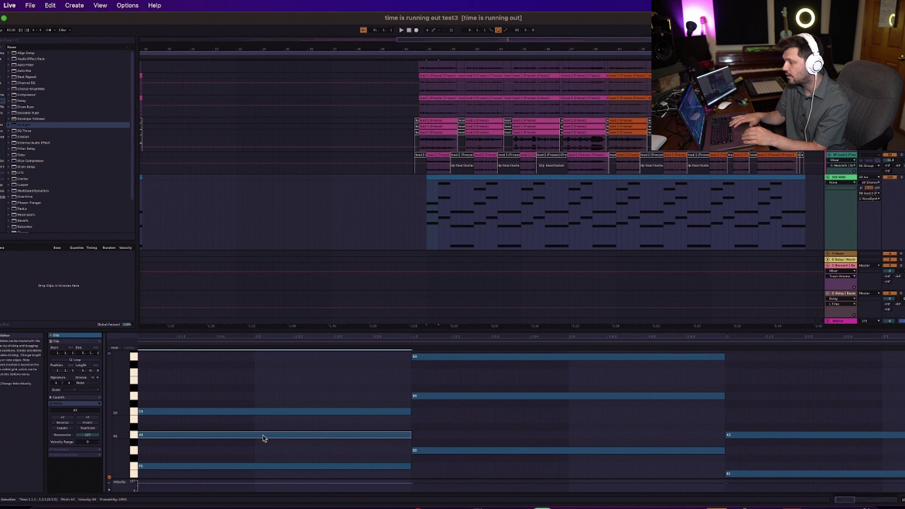
key("space")
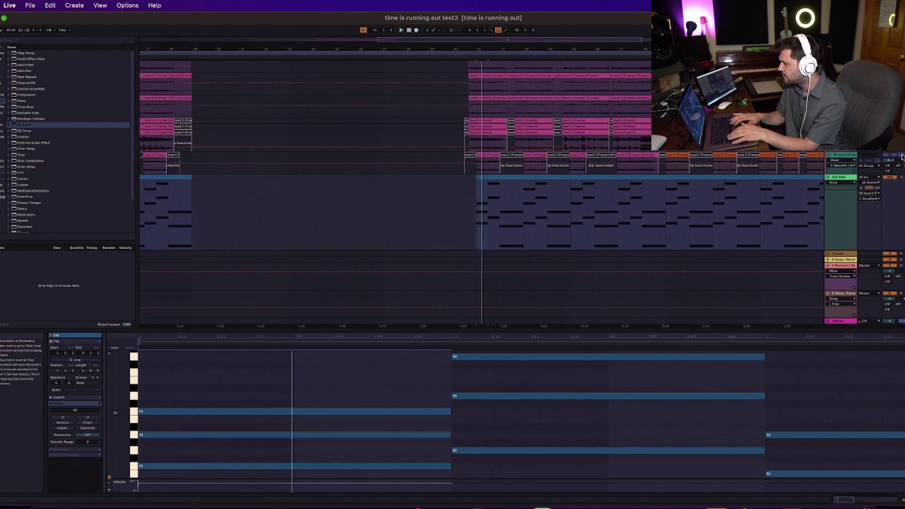
Compare both voicings of the first chord by undoing and redoing the note move between playbacks, and leave the original voicing in place
key("super+z")
key("super+z")
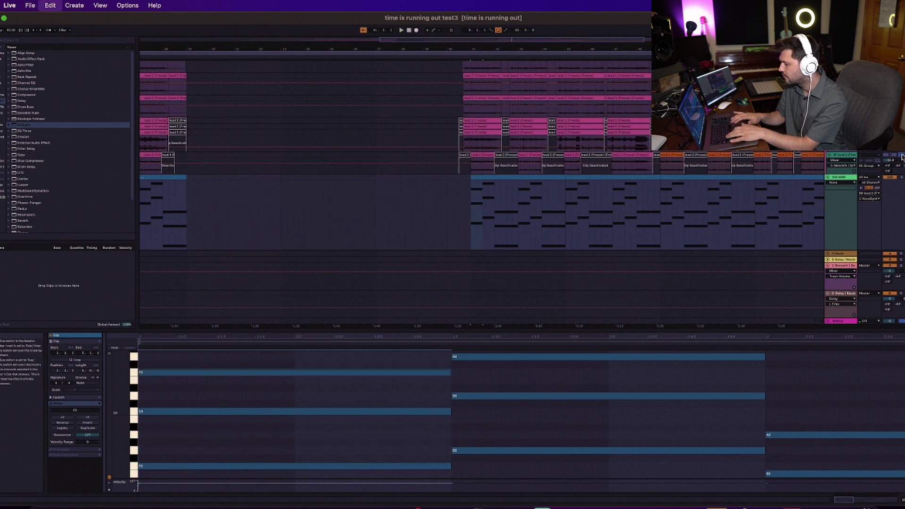
key("super+z")
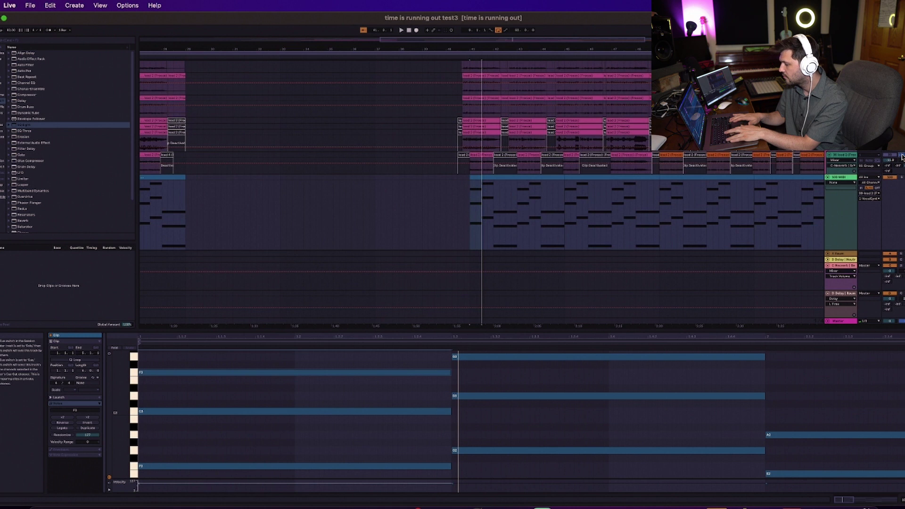
key("super+z")
key("space")
key("super+z")
key("space")
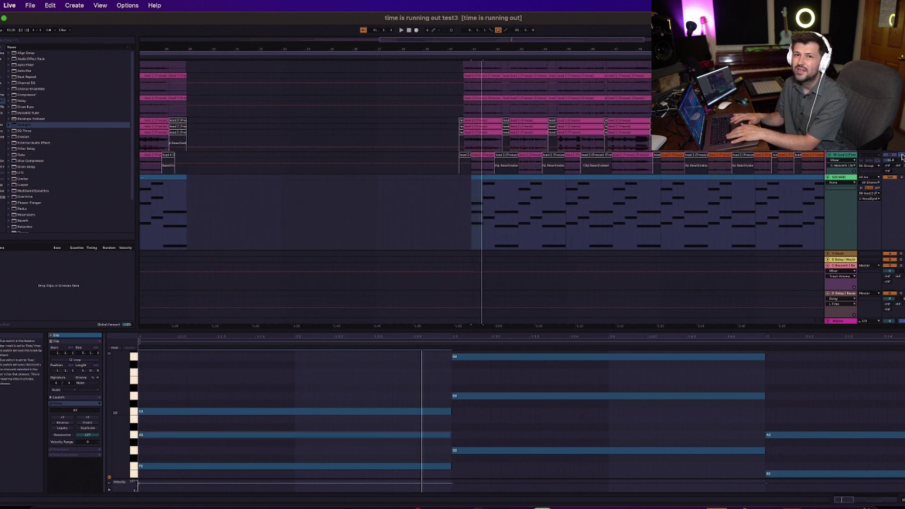
key("super+z")
key("super+z")
key("space")
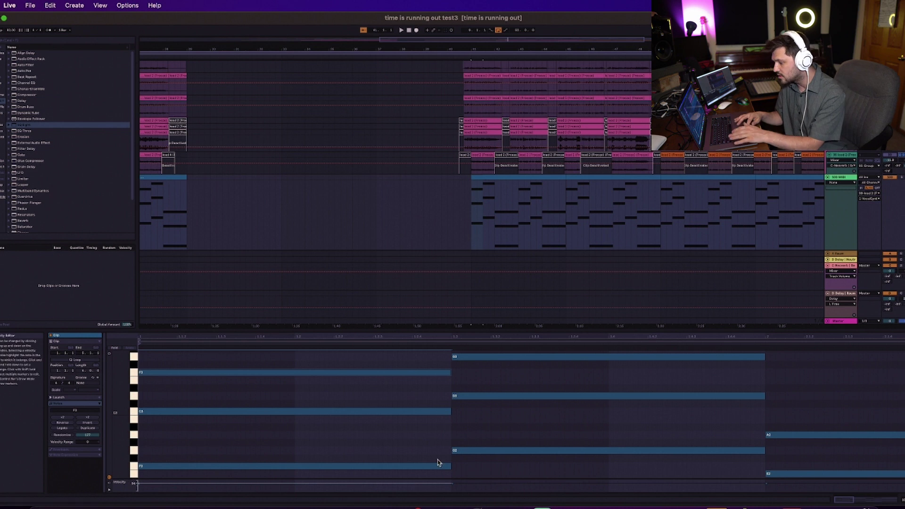
Raise the middle note of the first vocoder chord to D and audition the altered chord with the background vocals
left_click(416, 412)
left_click_drag(417, 415, 418, 399)
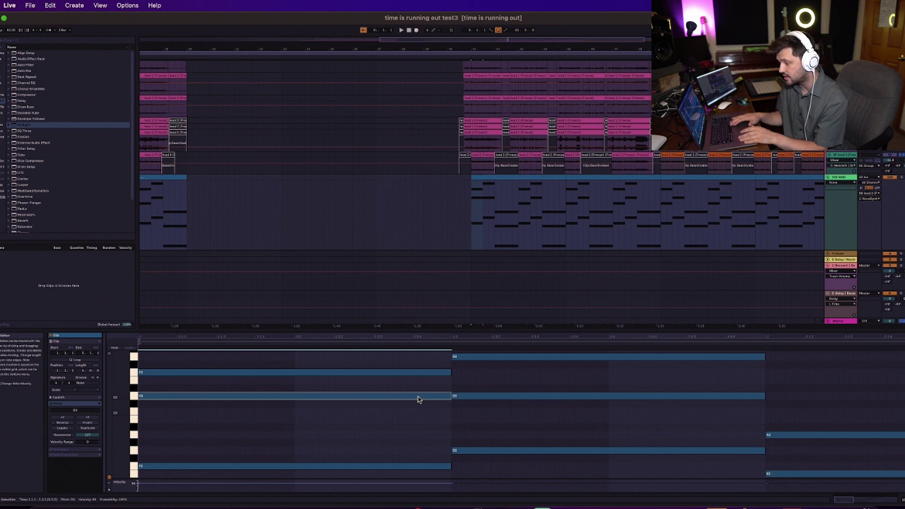
key("space")
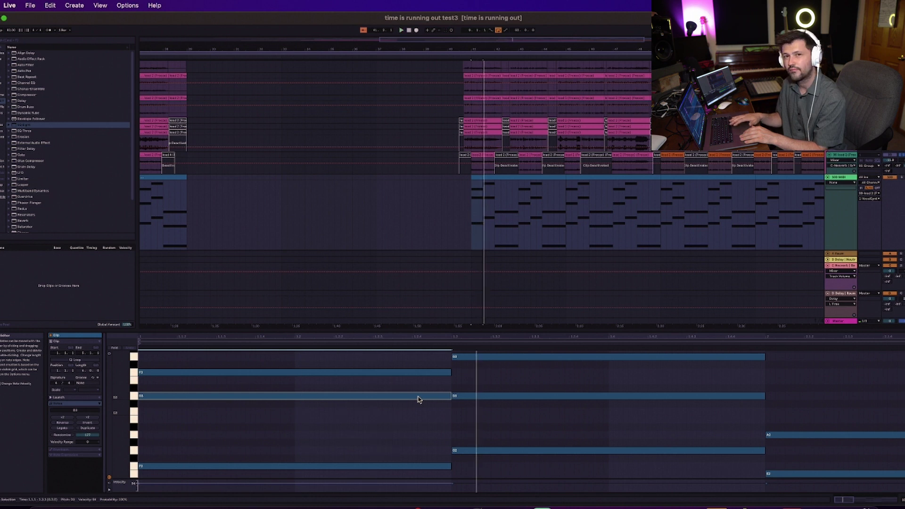
scroll(481, 155, "up", 3)
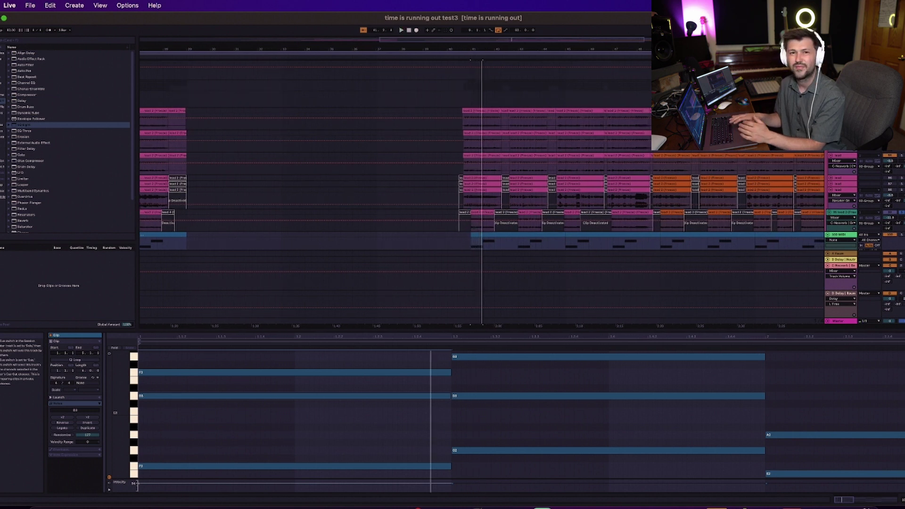
key("space")
key("Down")
key("Down")
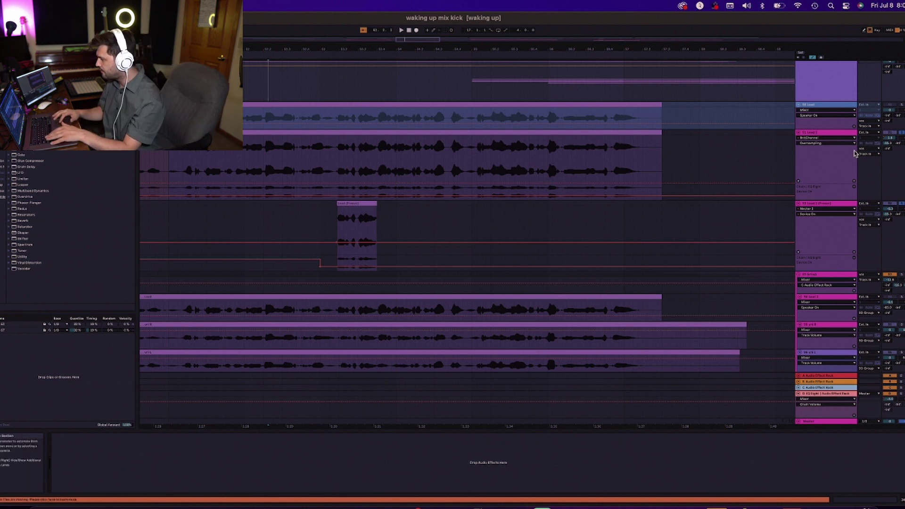
Open the short frozen Lead 2 clip of the "waking up" project in the Melodyne editor and bring its notes into view
left_click(329, 225)
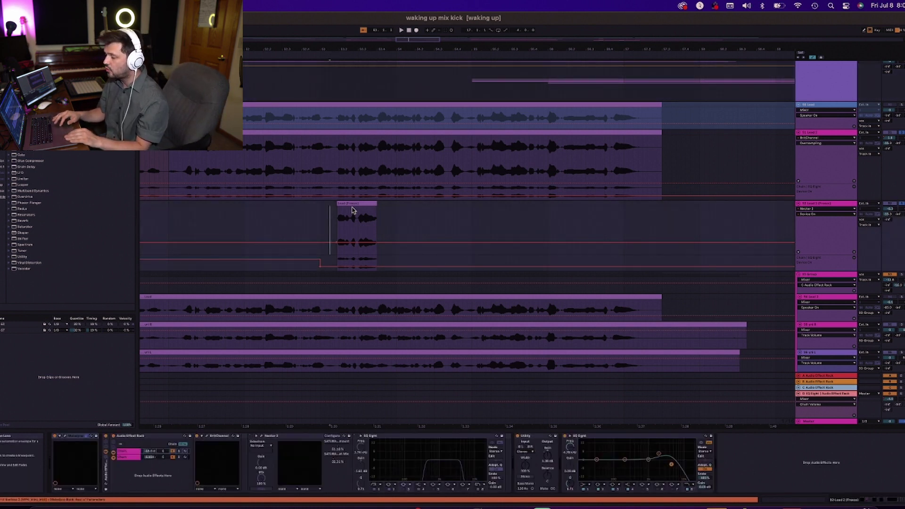
left_click(352, 204)
double_click(352, 204)
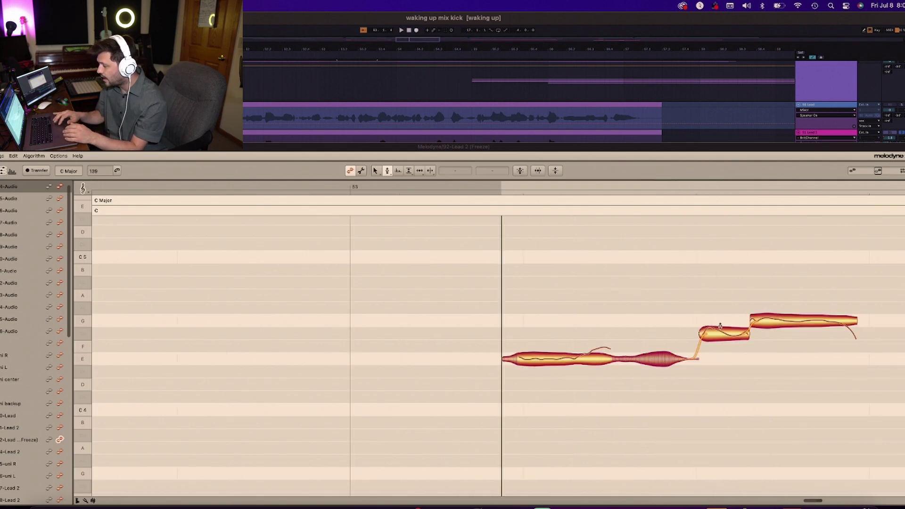
scroll(734, 366, "right", 5)
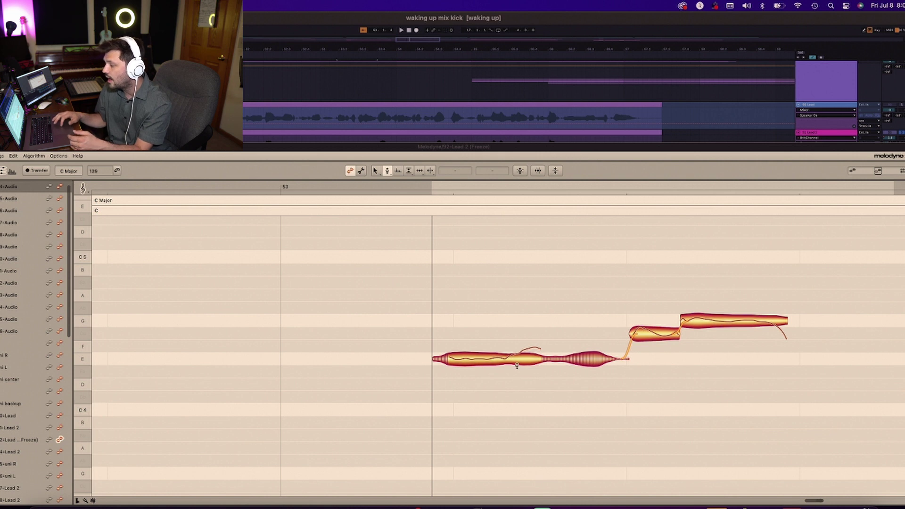
Audition the Lead 2 harmony phrase, lowering the Melodyne window far enough to reach the vocal tracks behind it
double_click(655, 338)
key("space")
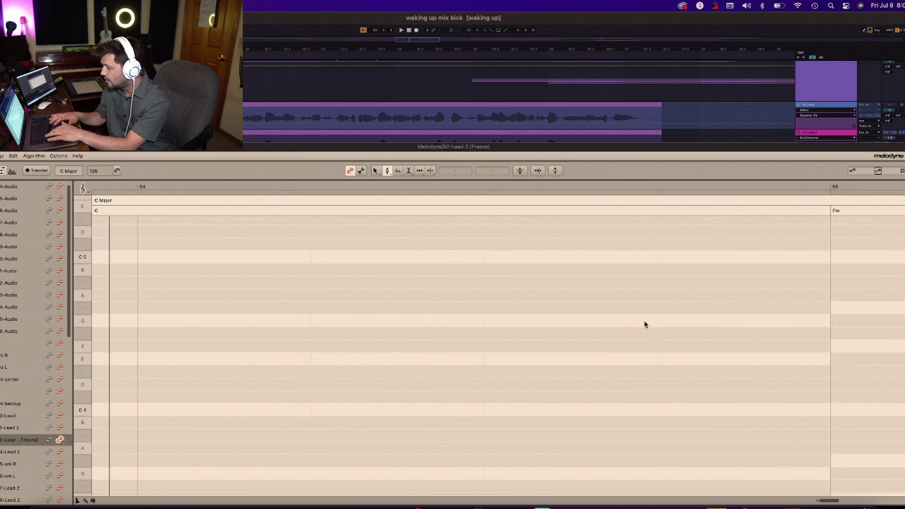
key("space")
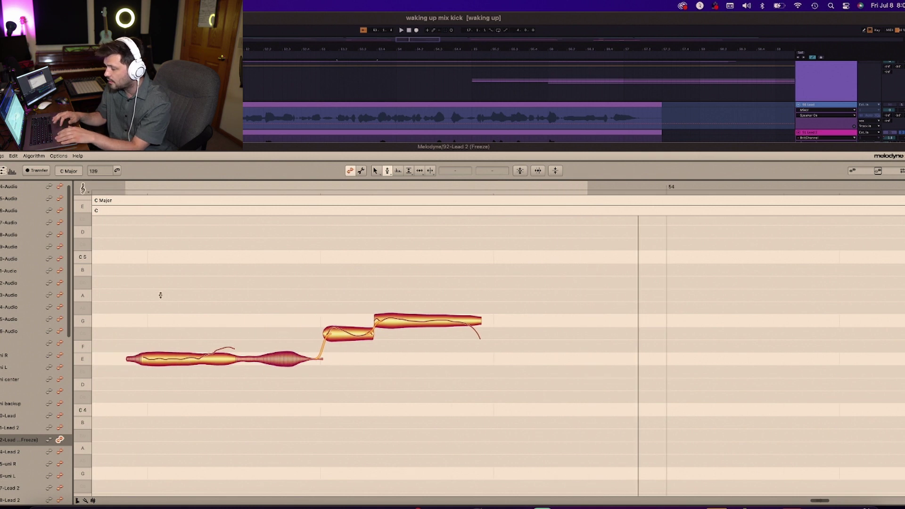
key("space")
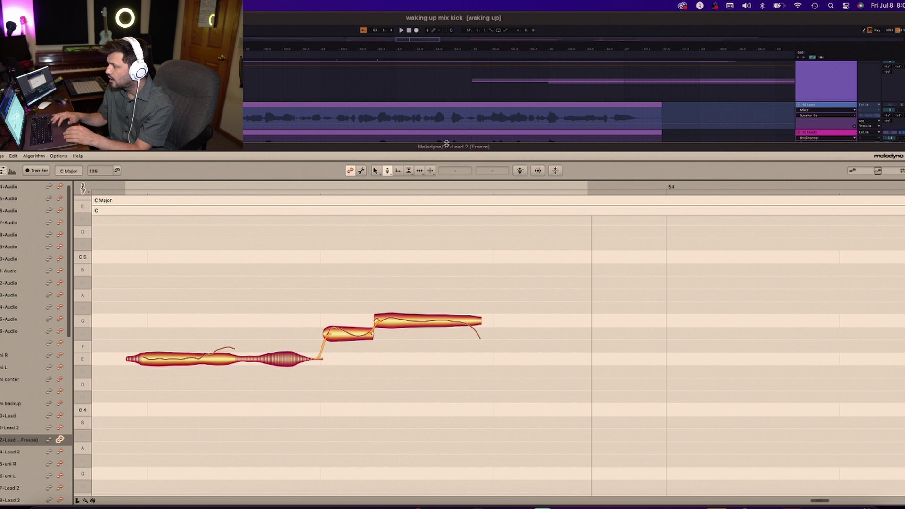
left_click_drag(482, 145, 483, 191)
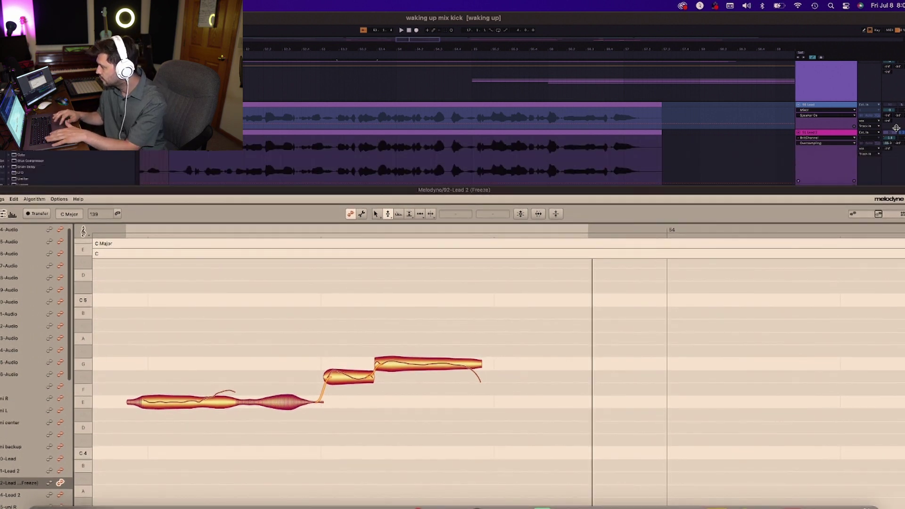
scroll(897, 126, "down", 2)
key("space")
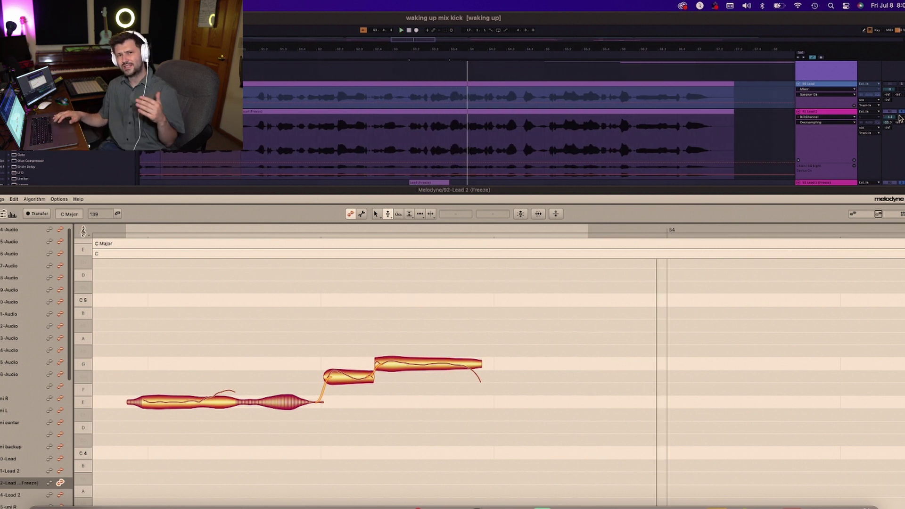
Raise the second note of the Lead 2 phrase to G4, play it back, and raise the opening note to G4 as well
left_click(334, 378)
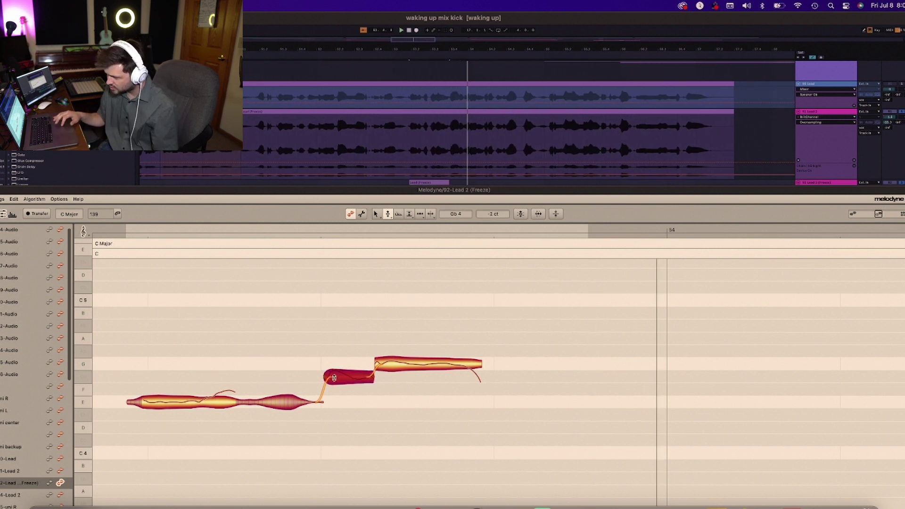
key("Up")
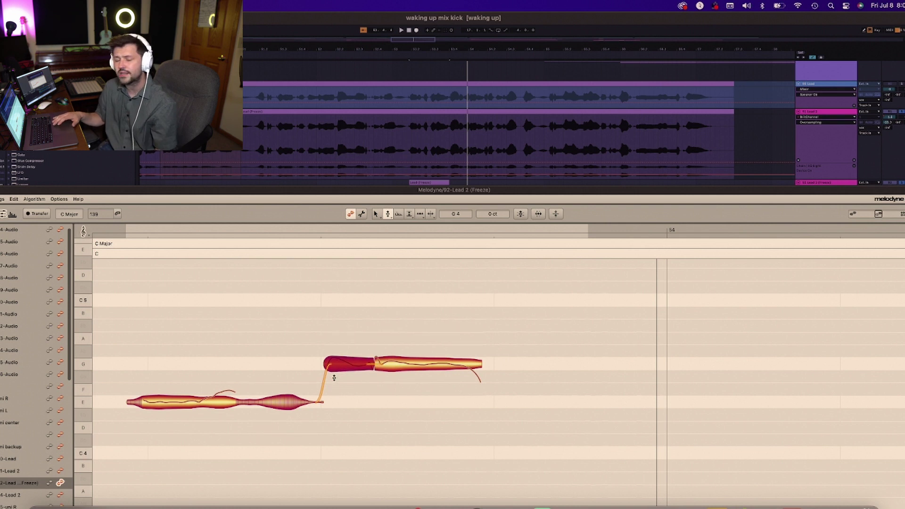
key("space")
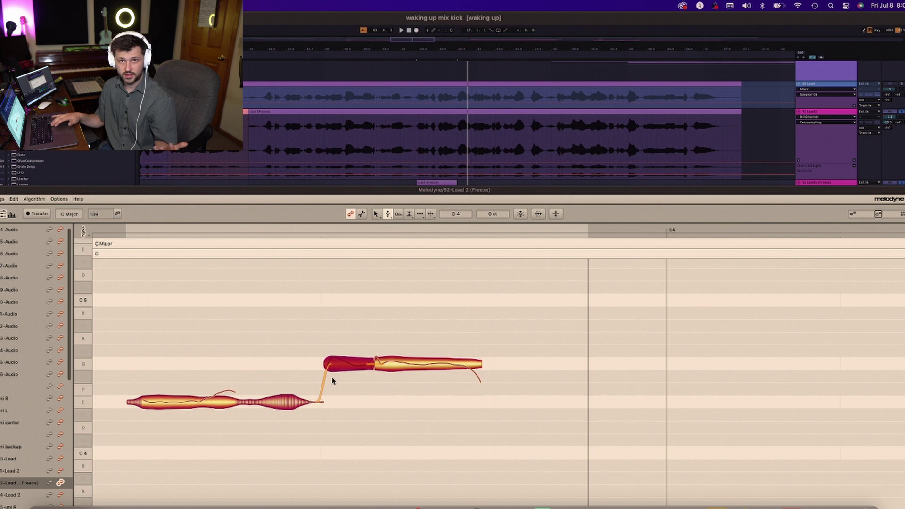
left_click_drag(224, 403, 226, 374)
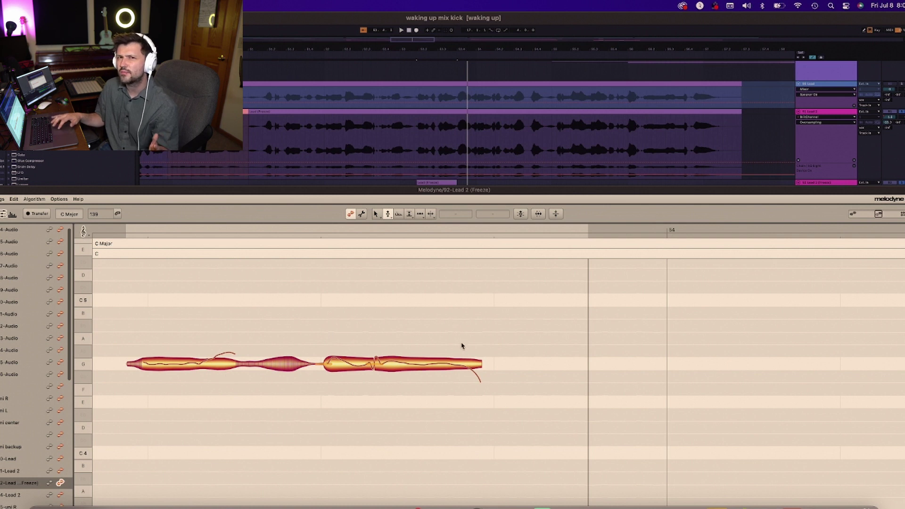
Select all notes of the phrase, transpose them to G3 and from there to E4, and play the result
left_click_drag(477, 398, 214, 329)
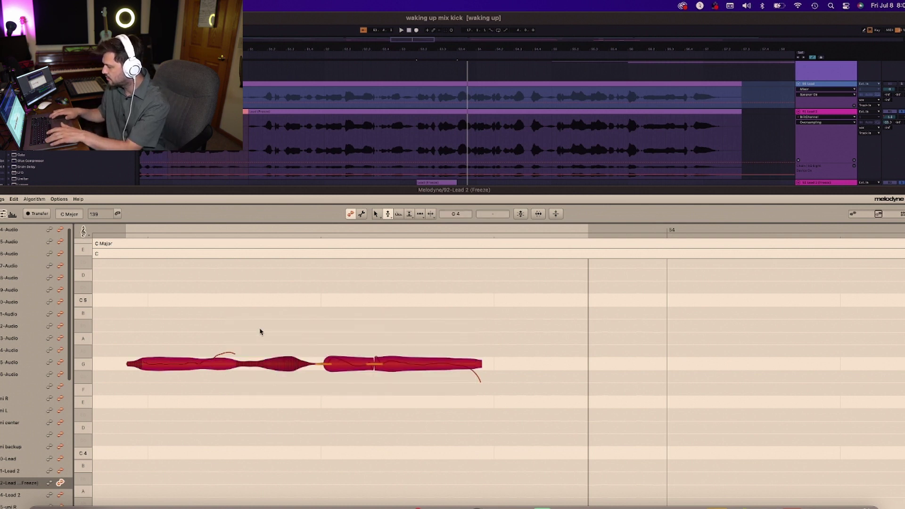
left_click_drag(192, 366, 159, 496)
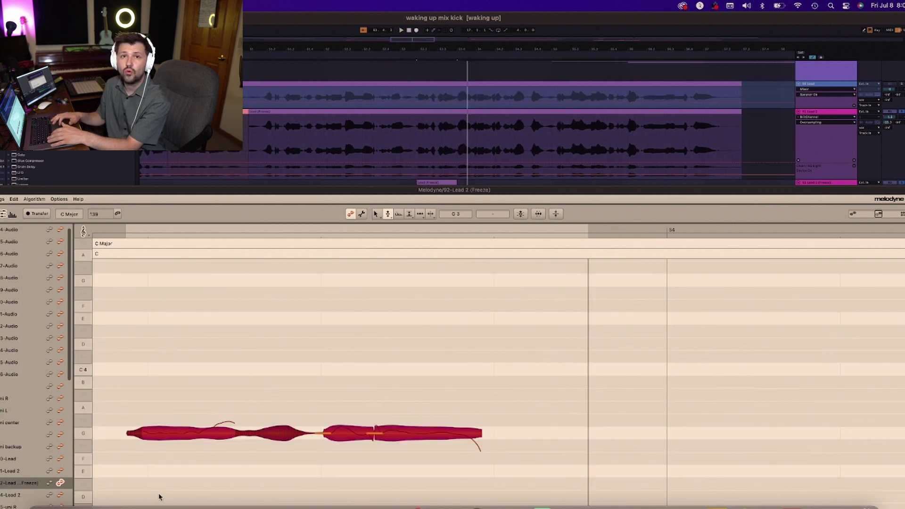
left_click_drag(421, 425, 419, 327)
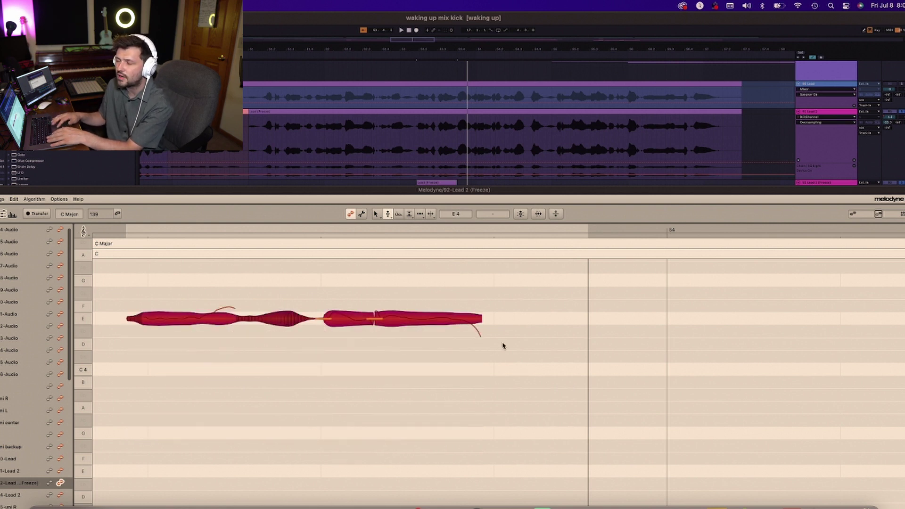
key("space")
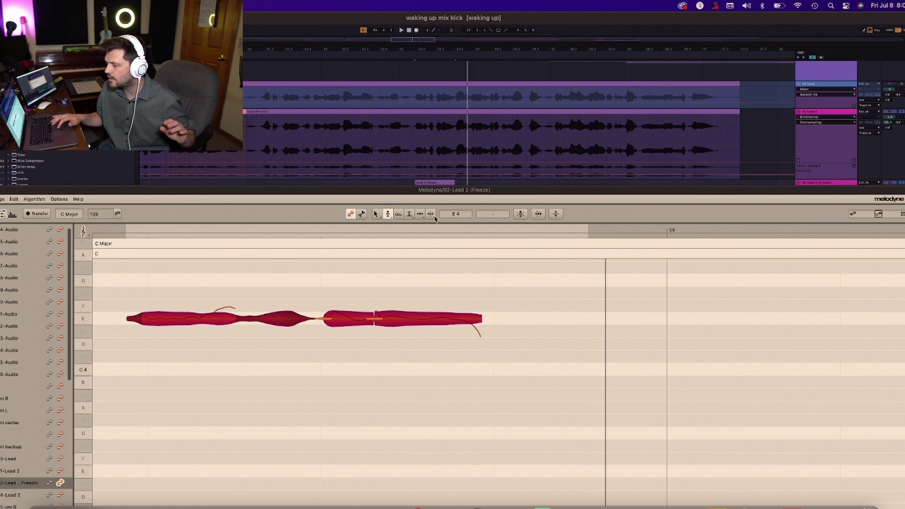
Shift the formants of all selected notes up to +103 ct with Melodyne's formant tool
left_click(398, 213)
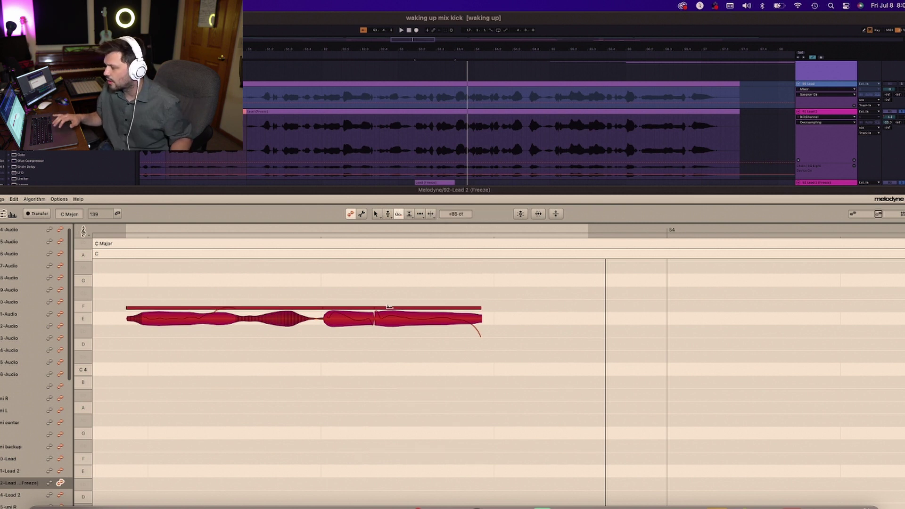
left_click_drag(386, 315, 386, 312)
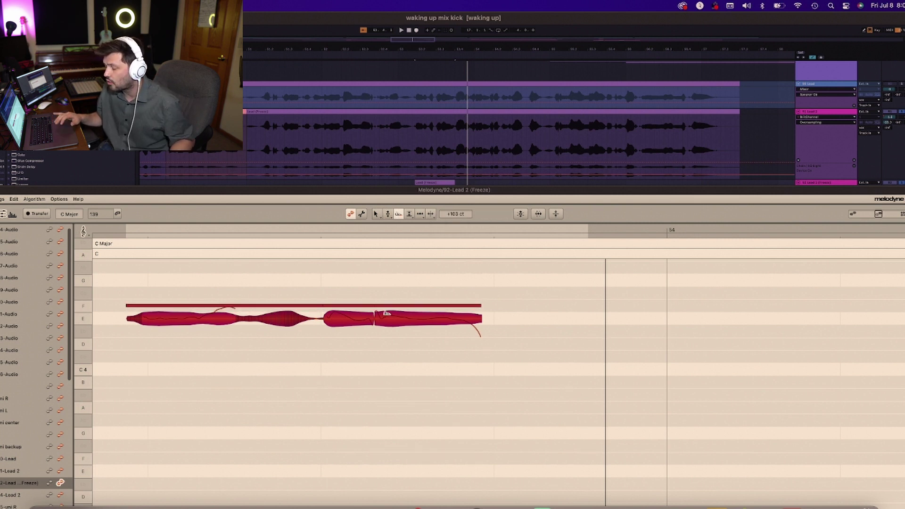